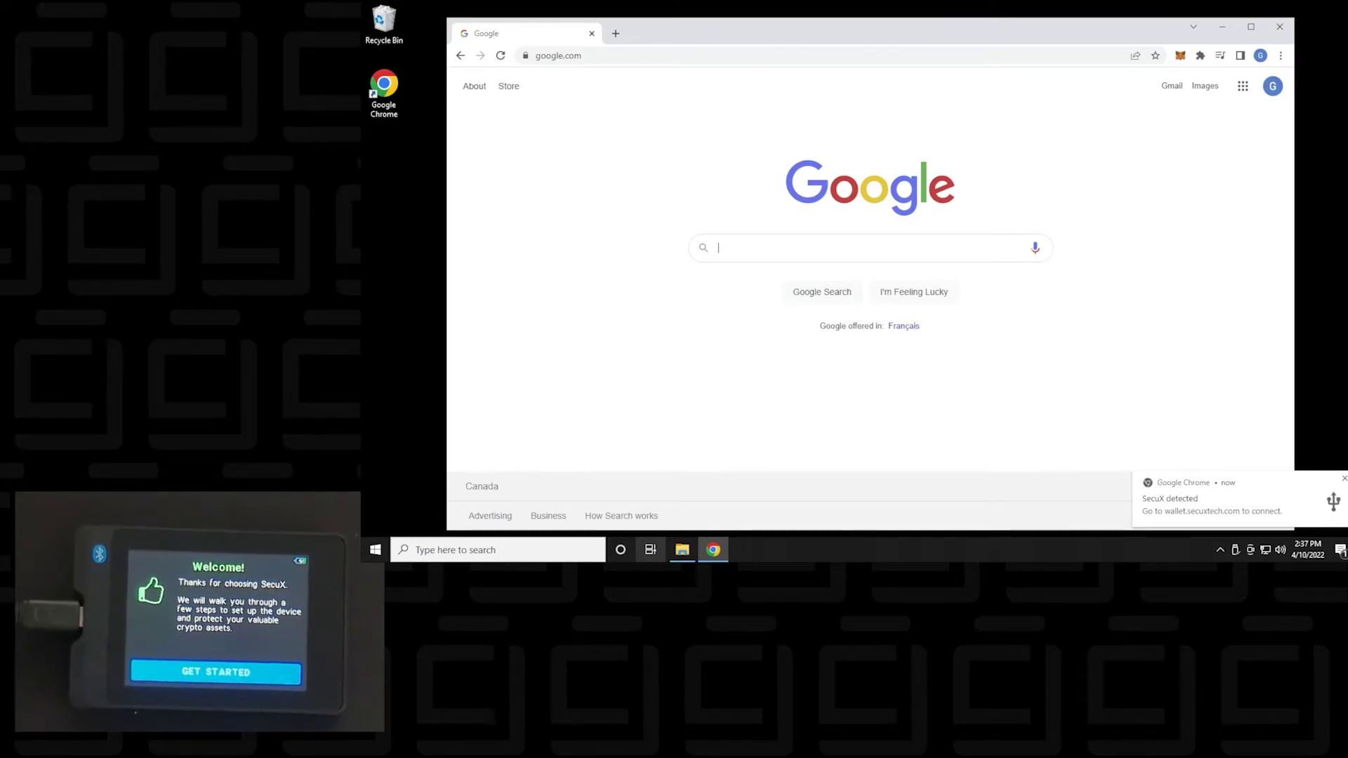
Open SecuXess at wallet.secuxtech.com from the 'SecuX detected' Chrome notification.
{"action": "left_click", "coordinate": [1230, 509]}
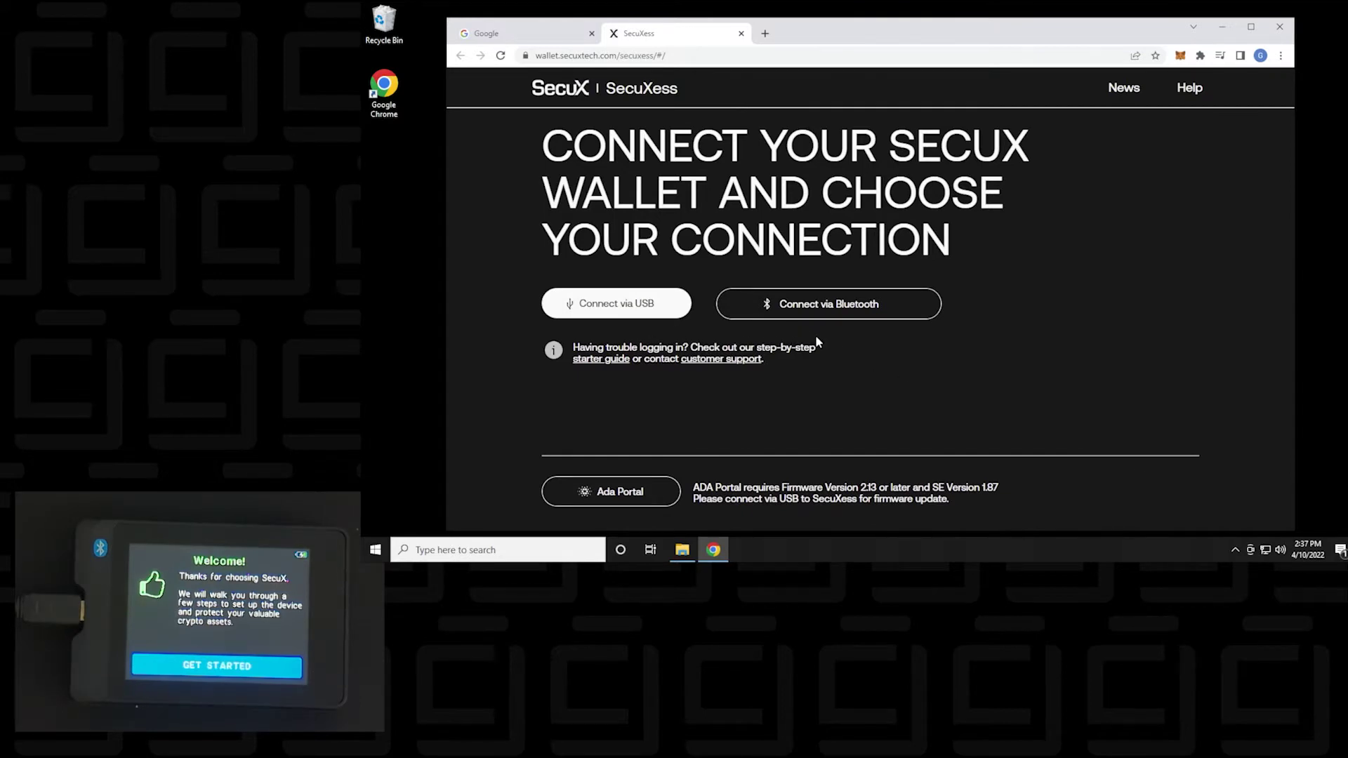
Connect the SecuX device to SecuXess via USB through the device chooser.
{"action": "left_click", "coordinate": [611, 309]}
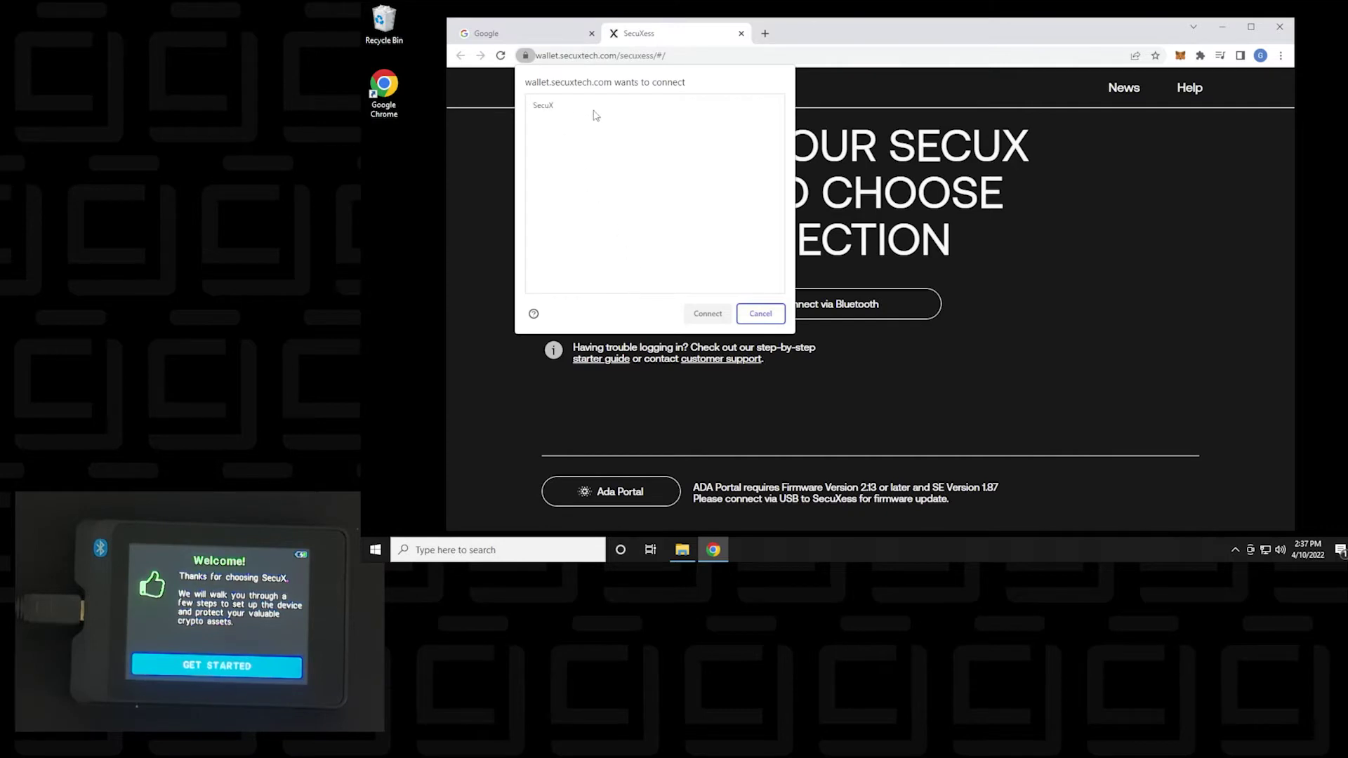
{"action": "left_click", "coordinate": [543, 112]}
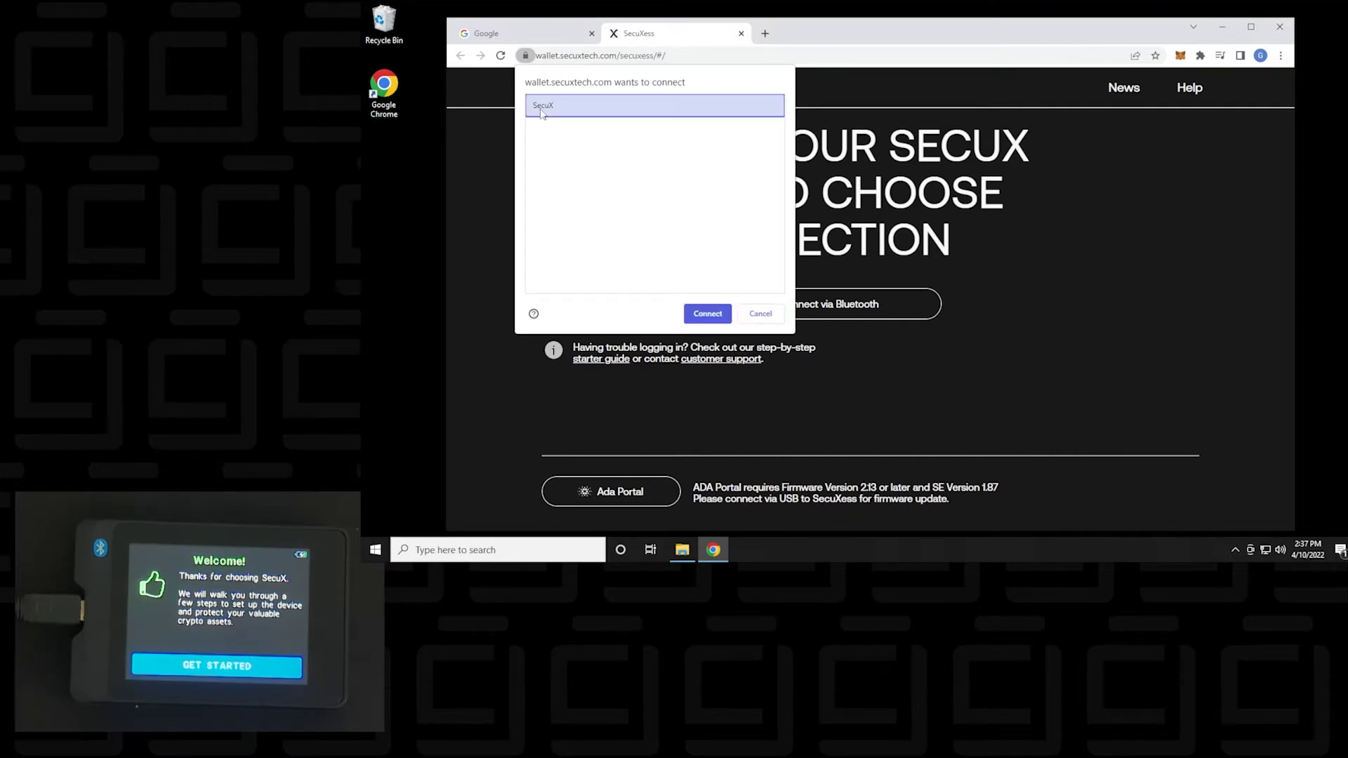
{"action": "left_click", "coordinate": [707, 314]}
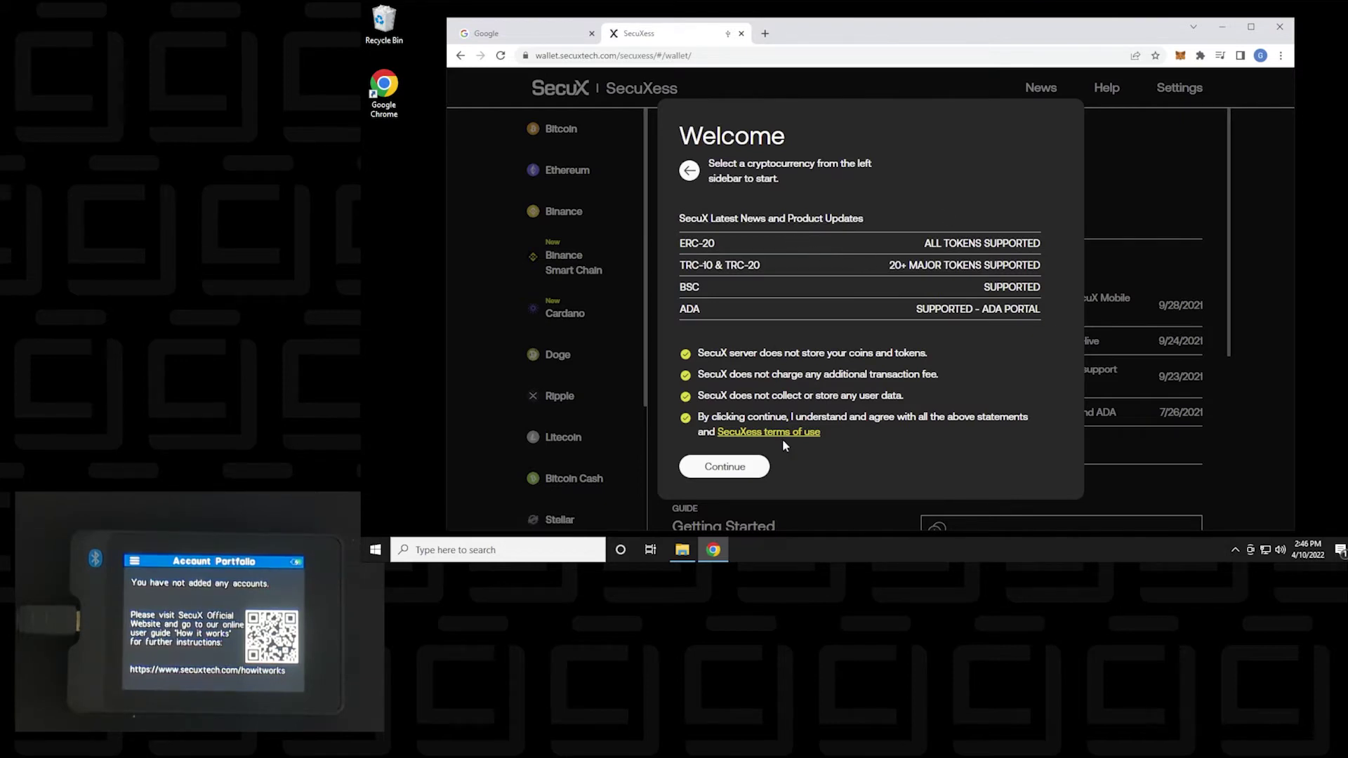
Accept the Welcome terms, maximize Chrome, and start the available MCU firmware update.
{"action": "left_click", "coordinate": [730, 470]}
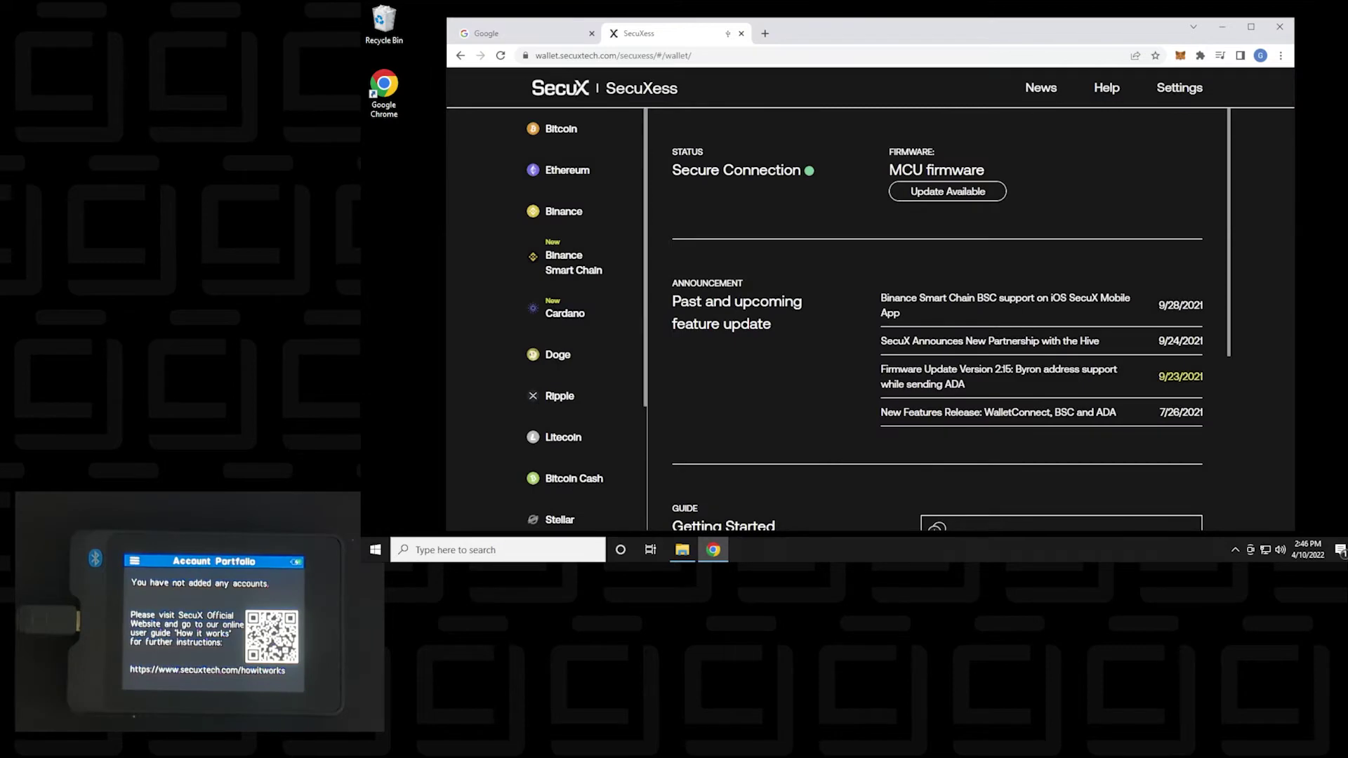
{"action": "left_click", "coordinate": [1249, 26]}
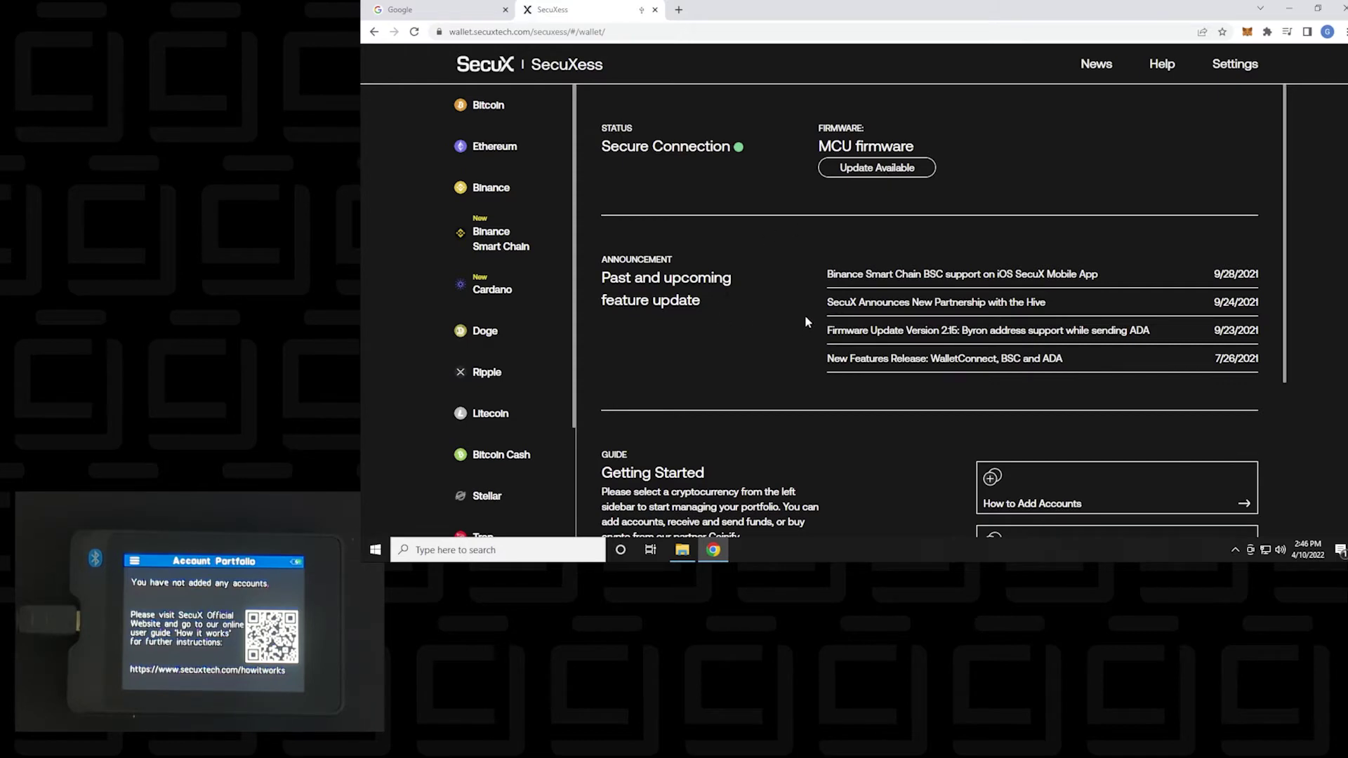
{"action": "scroll", "coordinate": [805, 317], "scroll_direction": "down", "scroll_amount": 3}
{"action": "scroll", "coordinate": [807, 320], "scroll_direction": "down", "scroll_amount": 1}
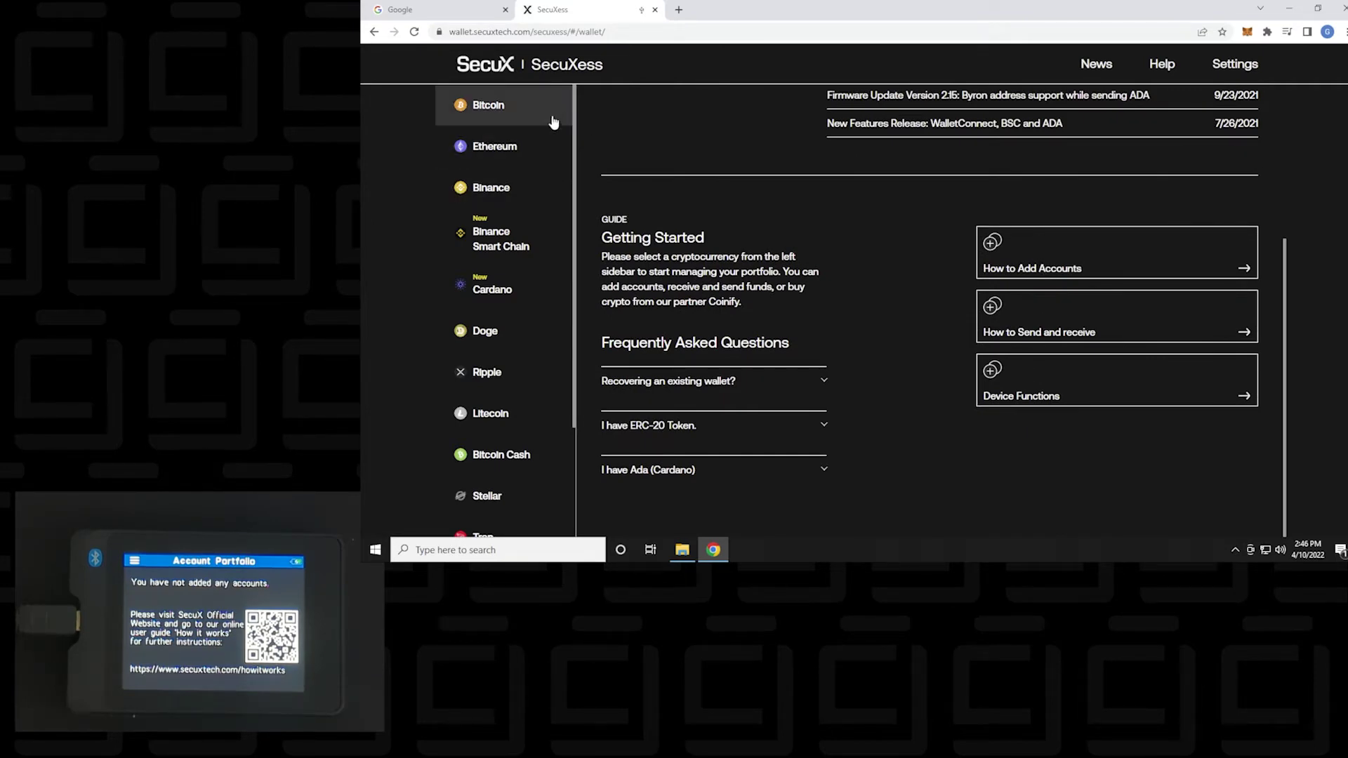
{"action": "scroll", "coordinate": [538, 252], "scroll_direction": "down", "scroll_amount": 2}
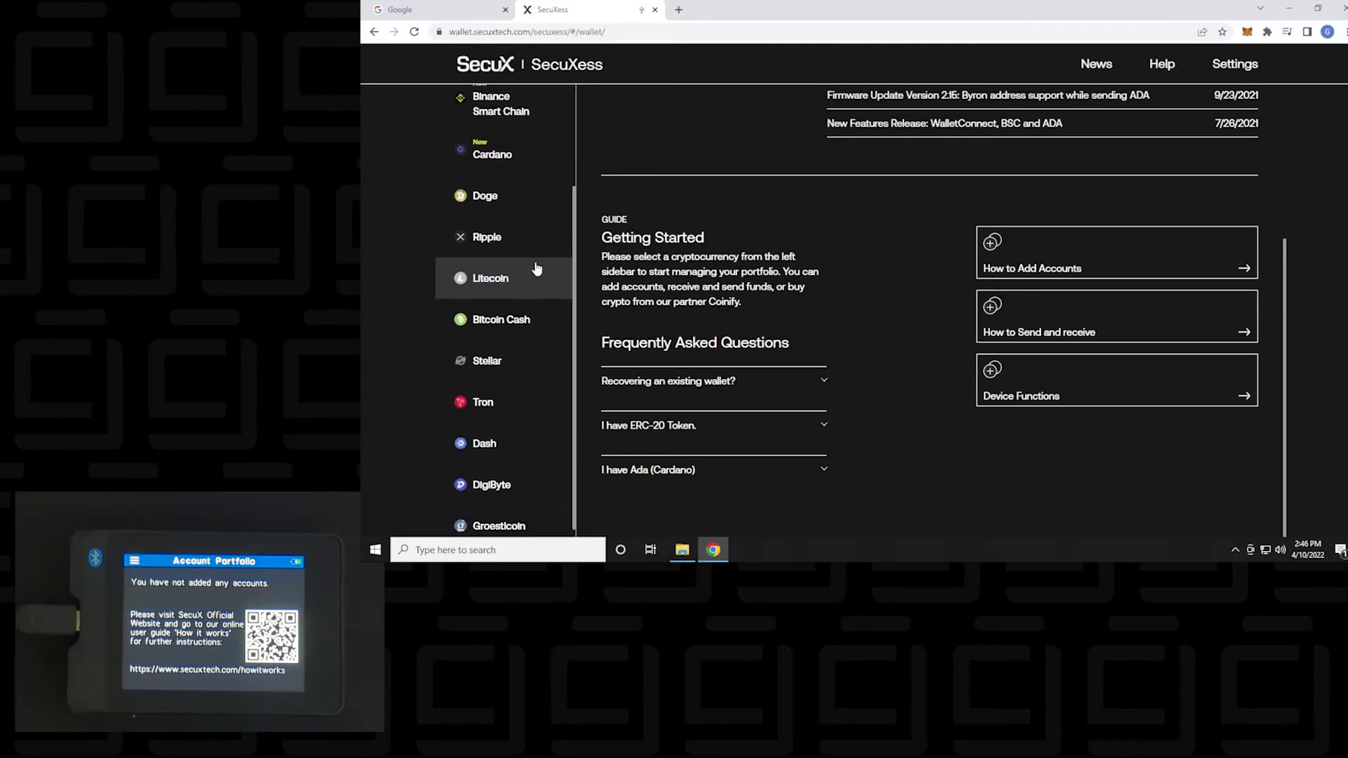
{"action": "scroll", "coordinate": [795, 179], "scroll_direction": "up", "scroll_amount": 5}
{"action": "left_click", "coordinate": [846, 168]}
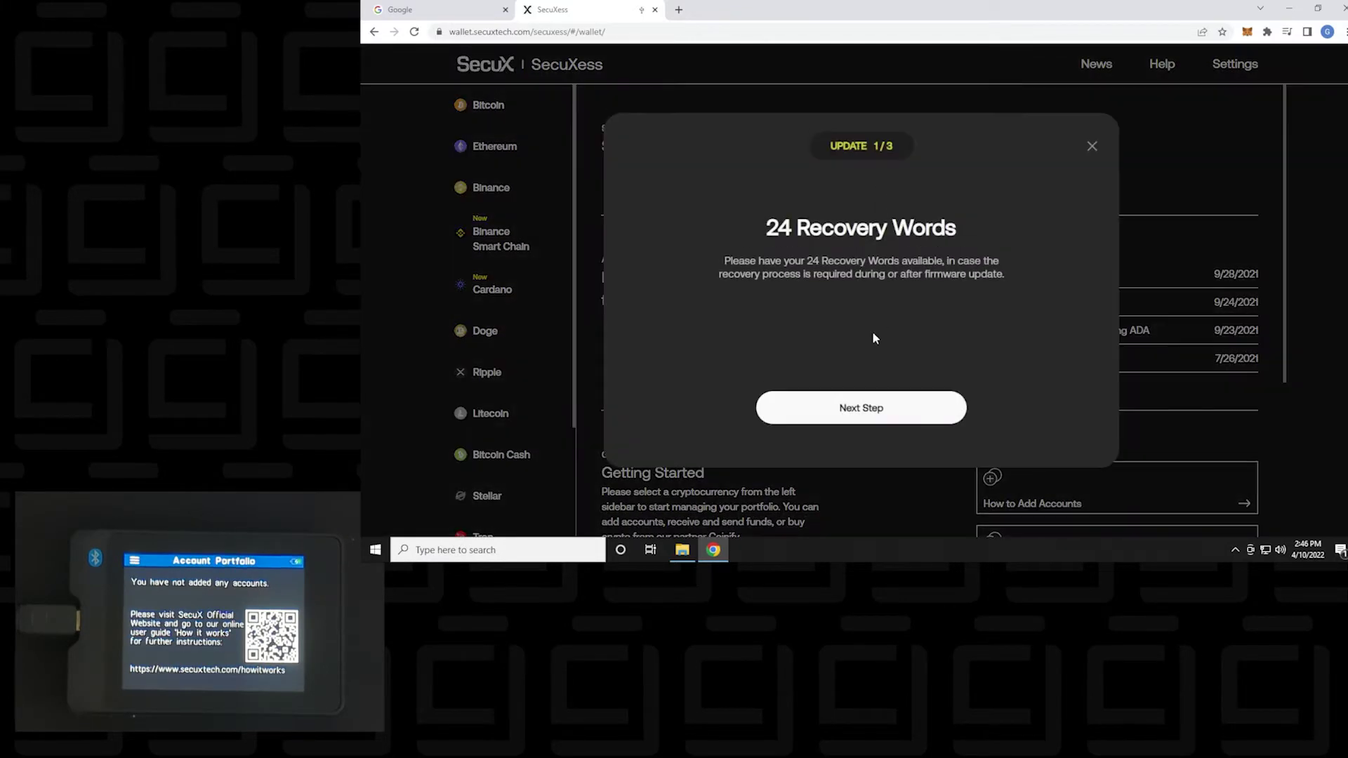
Run the MCU firmware update on the SecuX Wallet Bootloader through to 100%.
{"action": "left_click", "coordinate": [880, 411]}
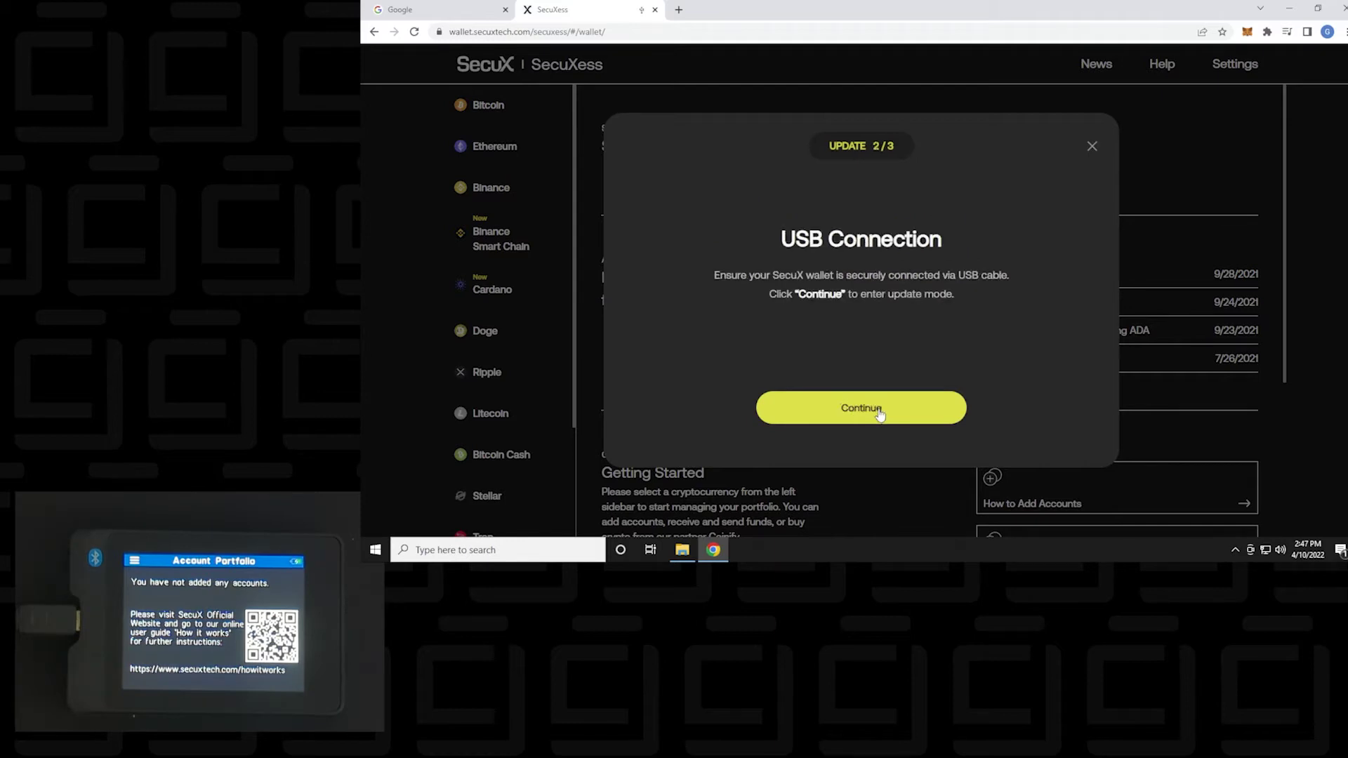
{"action": "left_click", "coordinate": [865, 411]}
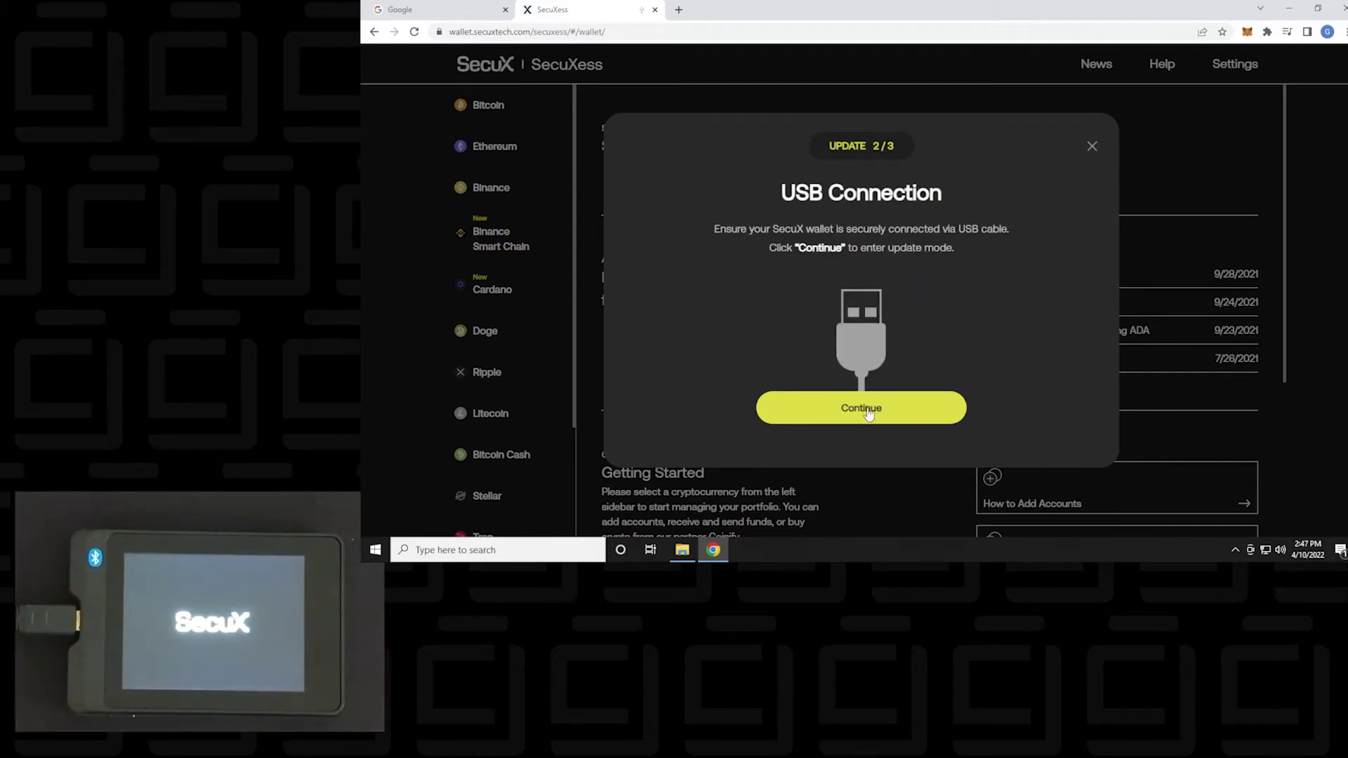
{"action": "left_click", "coordinate": [856, 412]}
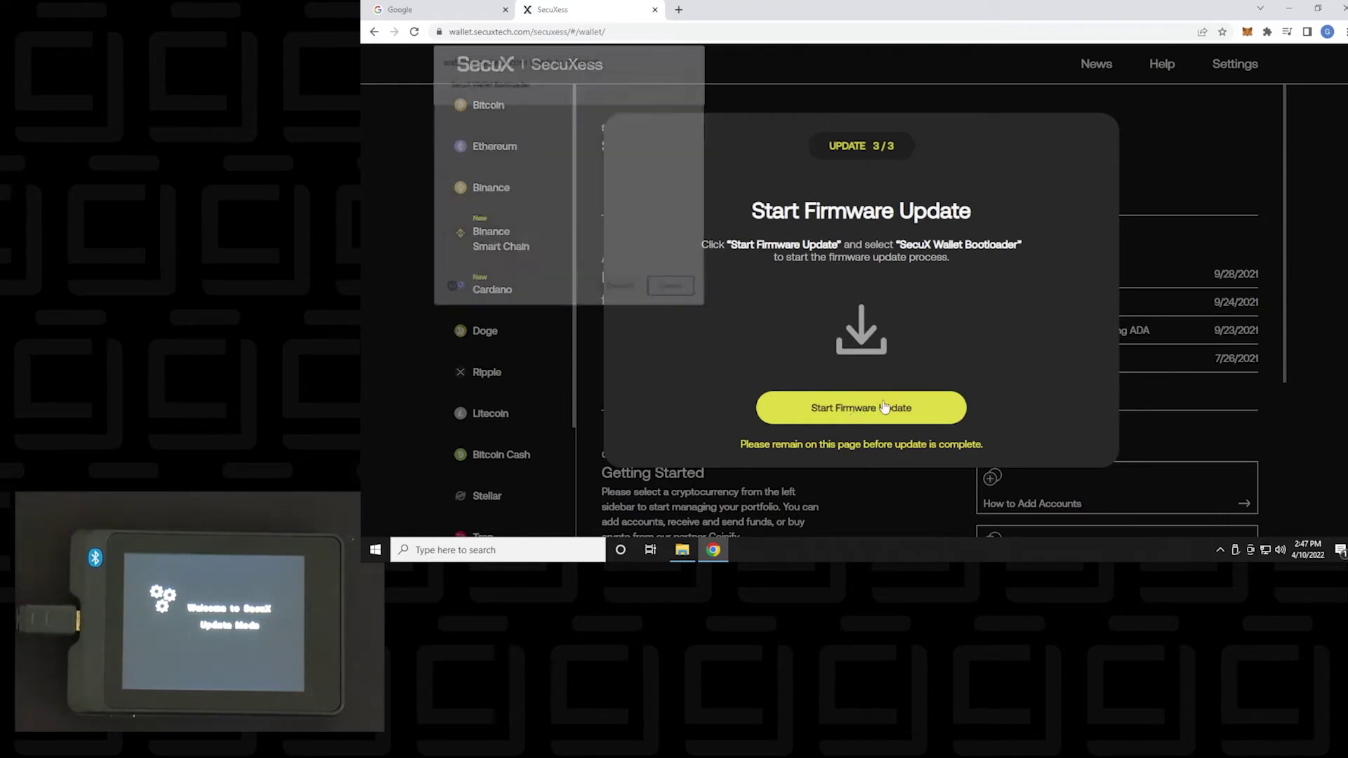
{"action": "left_click", "coordinate": [622, 292]}
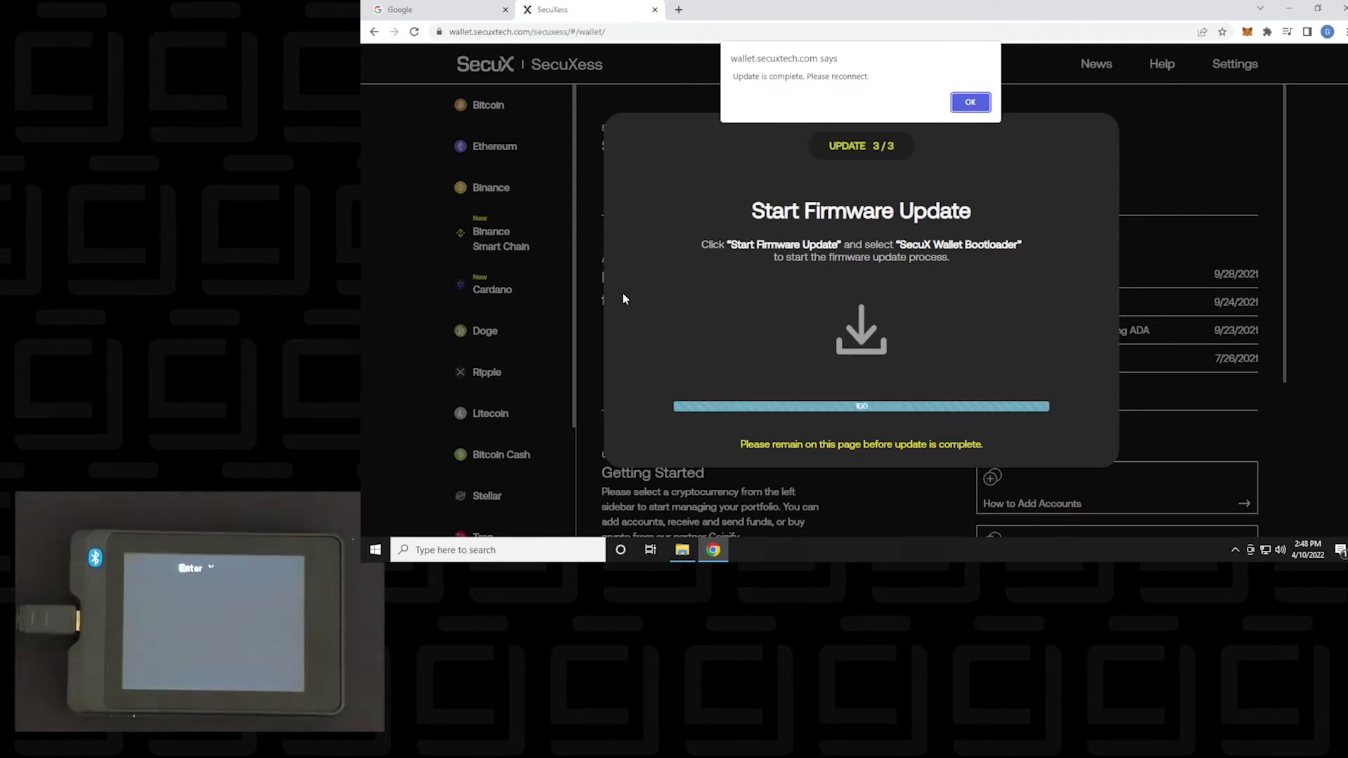
Dismiss the update alerts and reconnect the CRYPTO wallet over USB.
{"action": "left_click", "coordinate": [969, 104]}
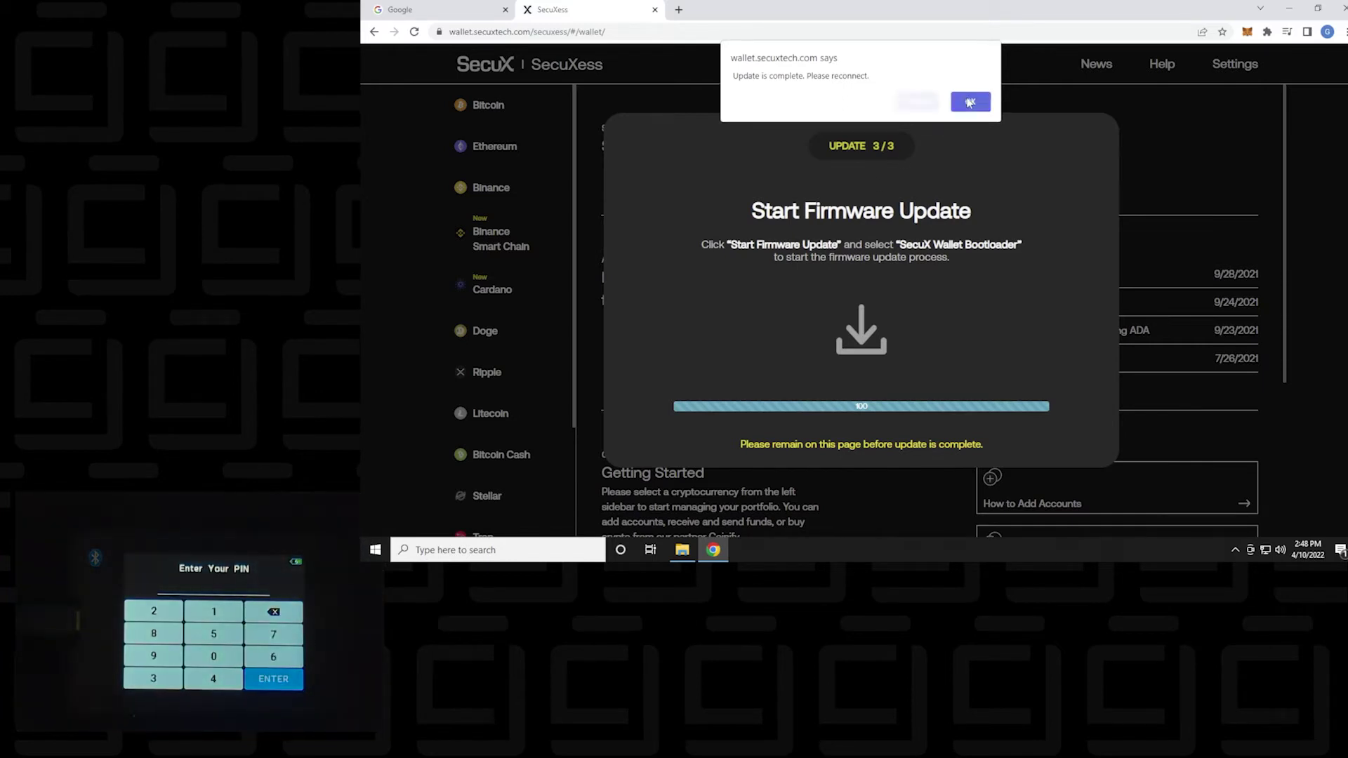
{"action": "left_click", "coordinate": [928, 102]}
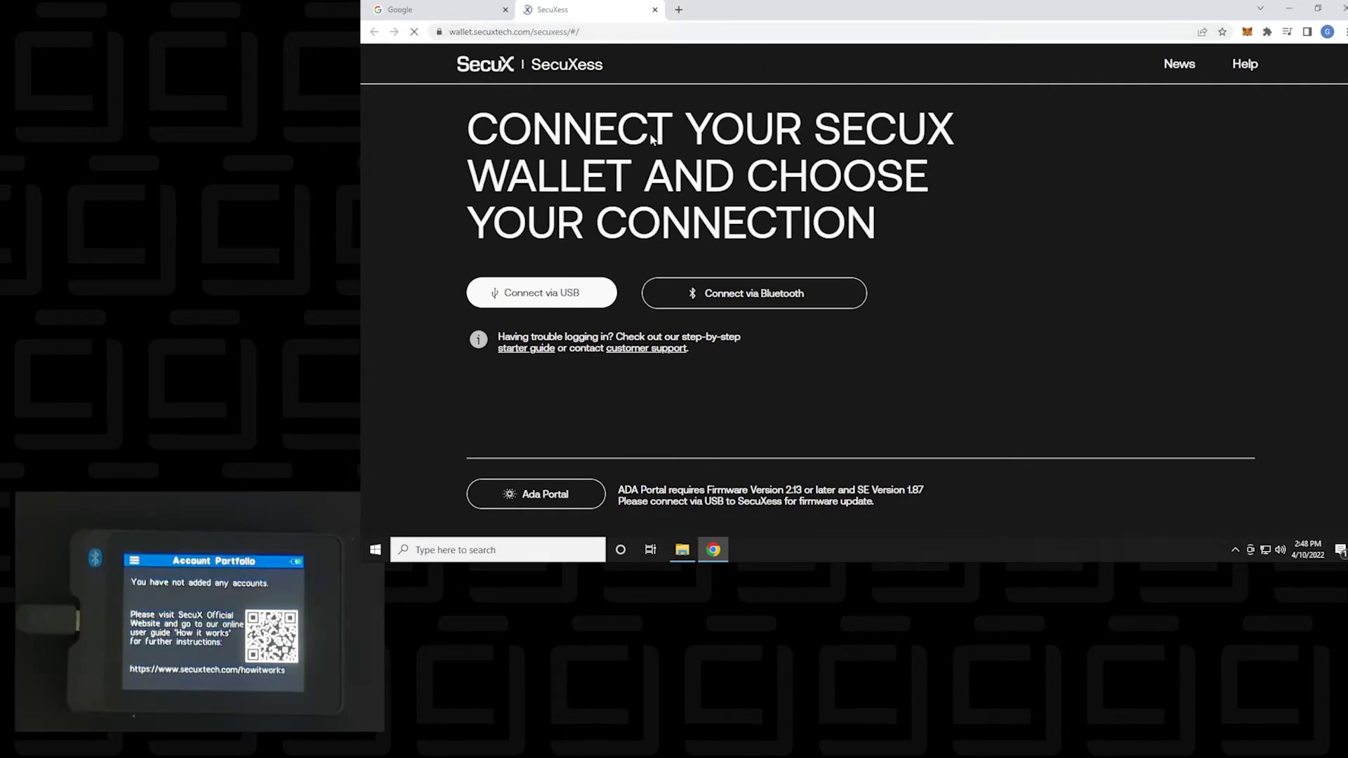
{"action": "left_click", "coordinate": [541, 293]}
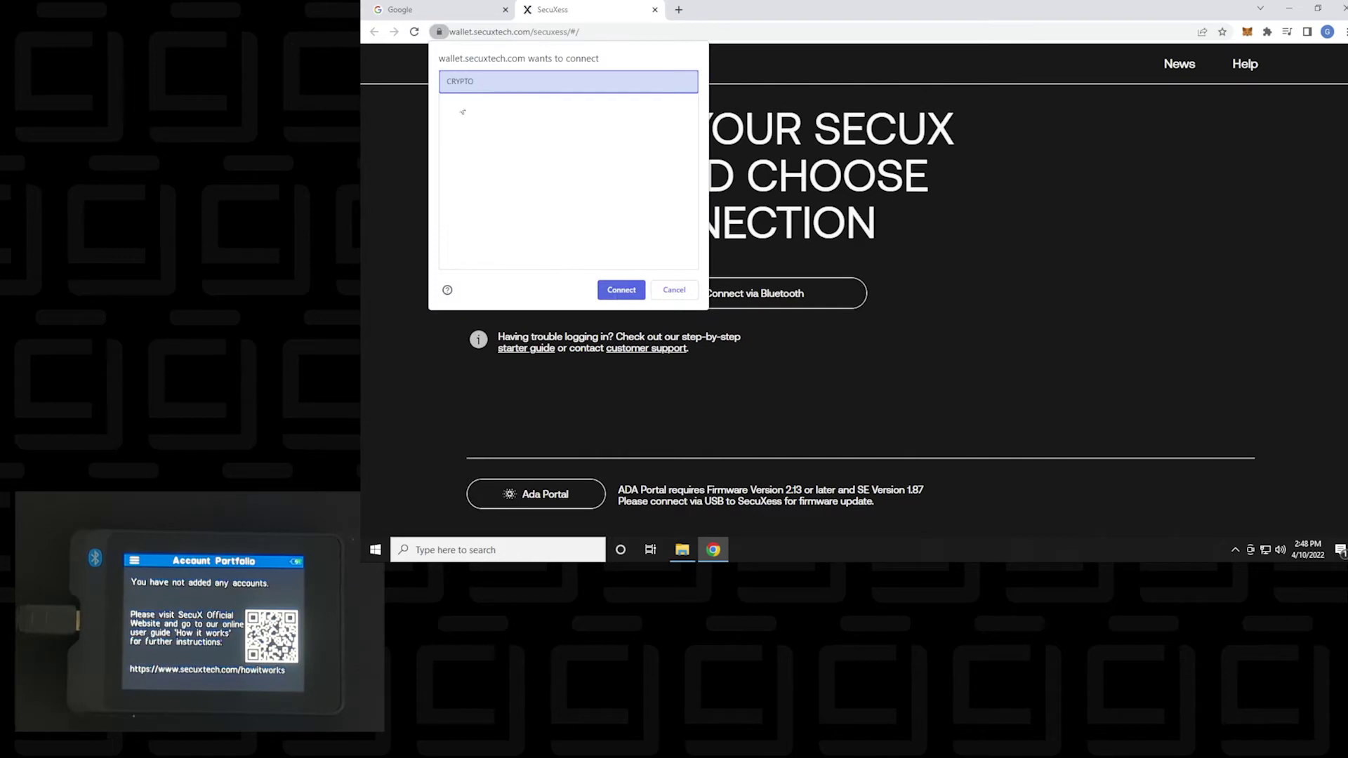
{"action": "left_click", "coordinate": [620, 289]}
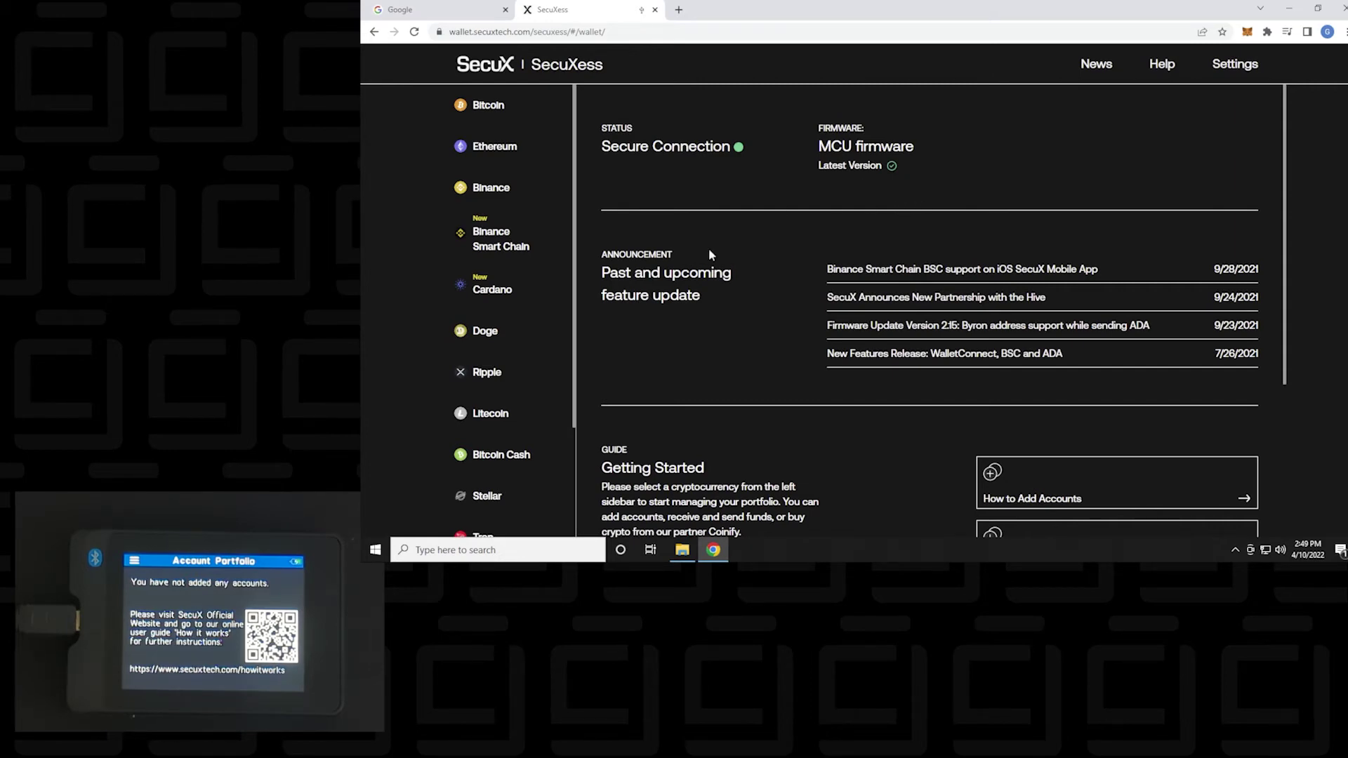
Add an Ethereum account named 'CryptoJar'.
{"action": "left_click", "coordinate": [505, 147]}
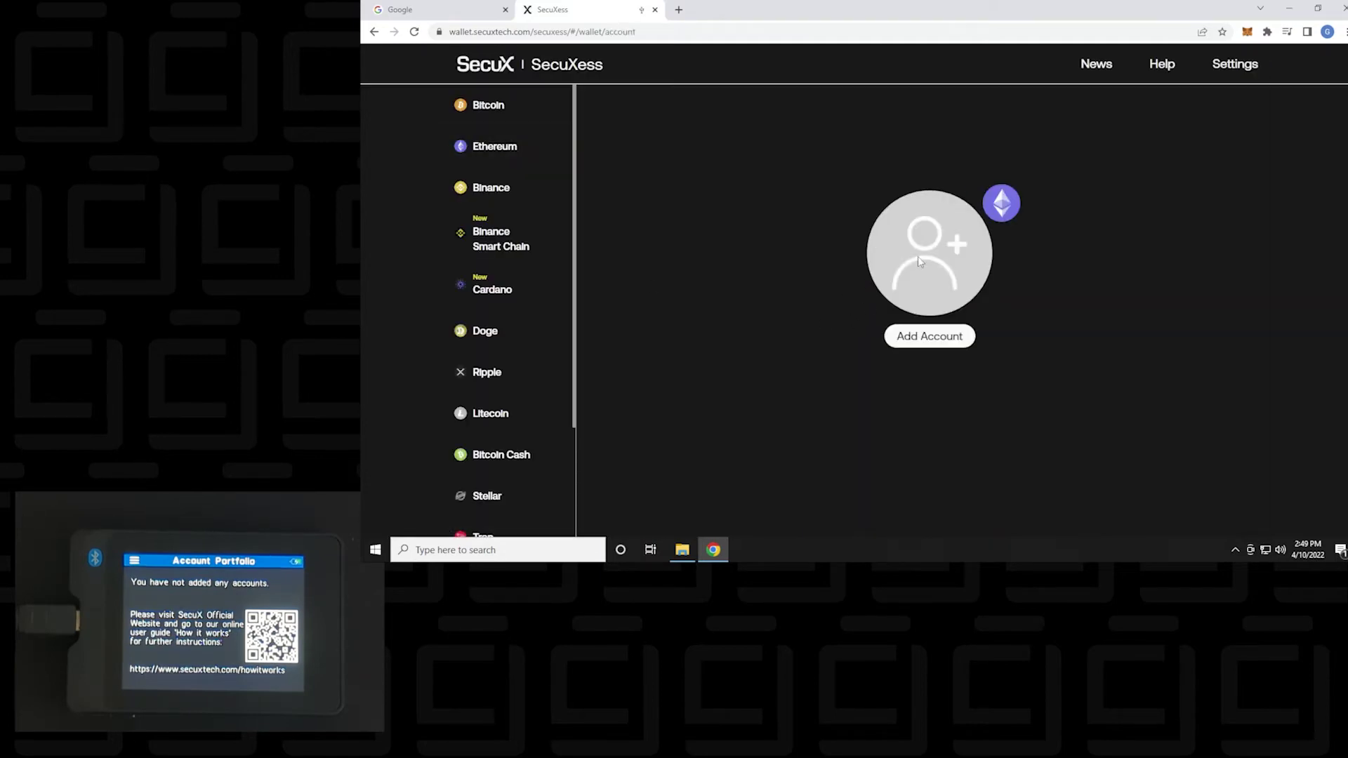
{"action": "left_click", "coordinate": [932, 342]}
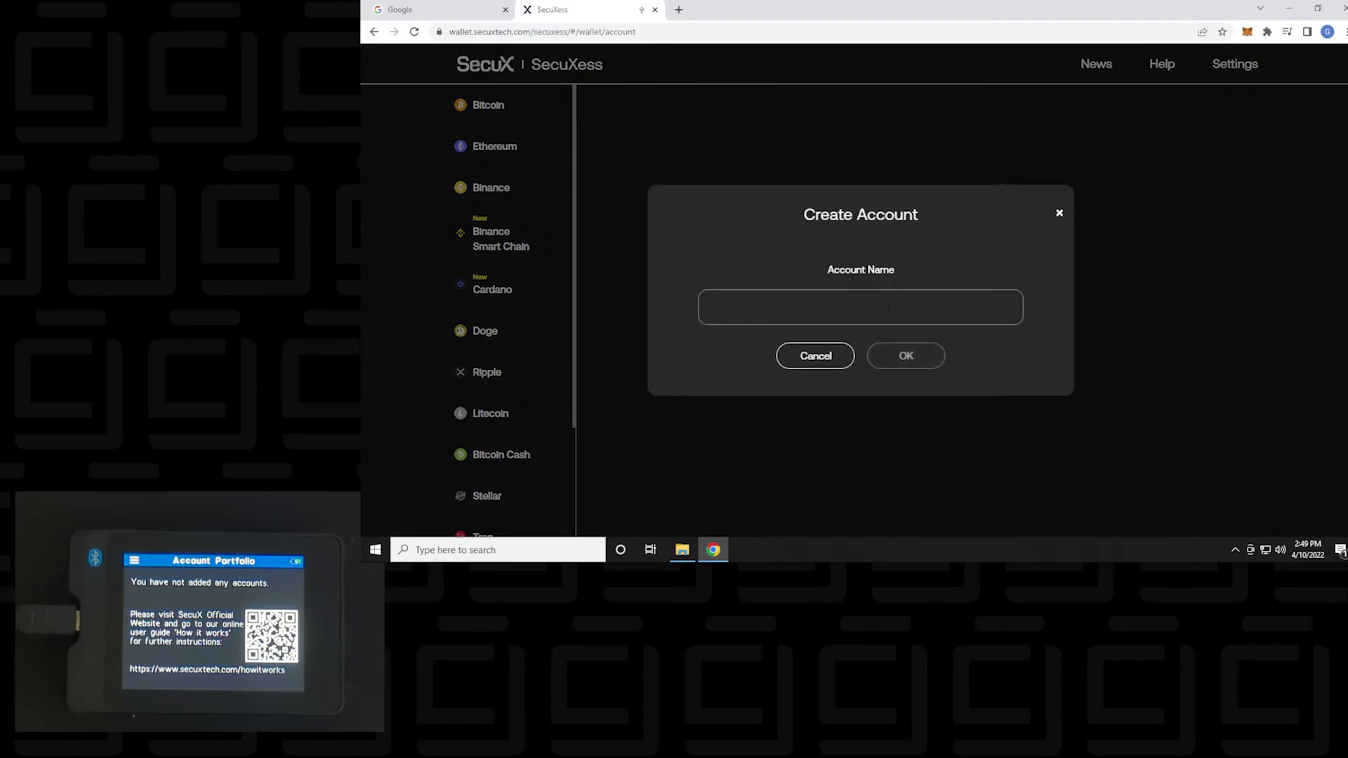
{"action": "left_click", "coordinate": [889, 304]}
{"action": "type", "text": "CryptoJar"}
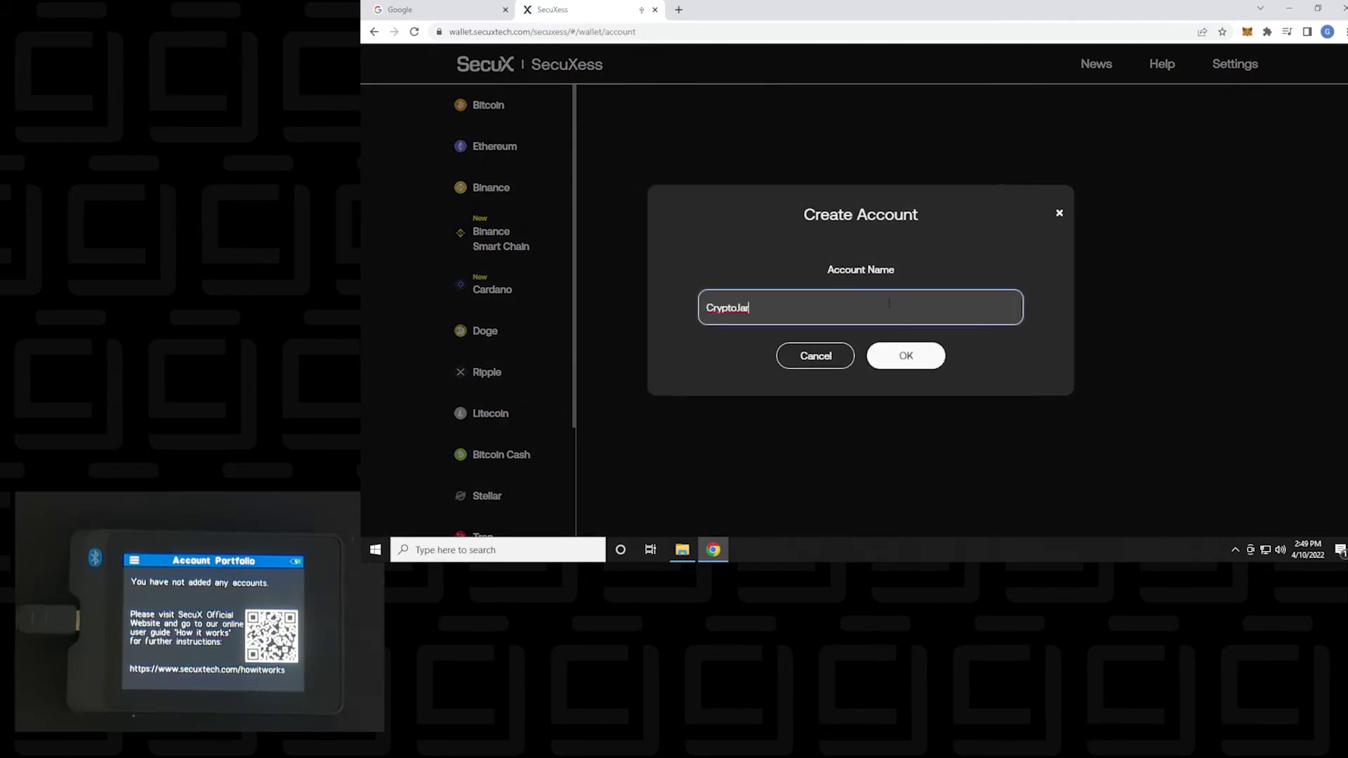
{"action": "left_click", "coordinate": [903, 357]}
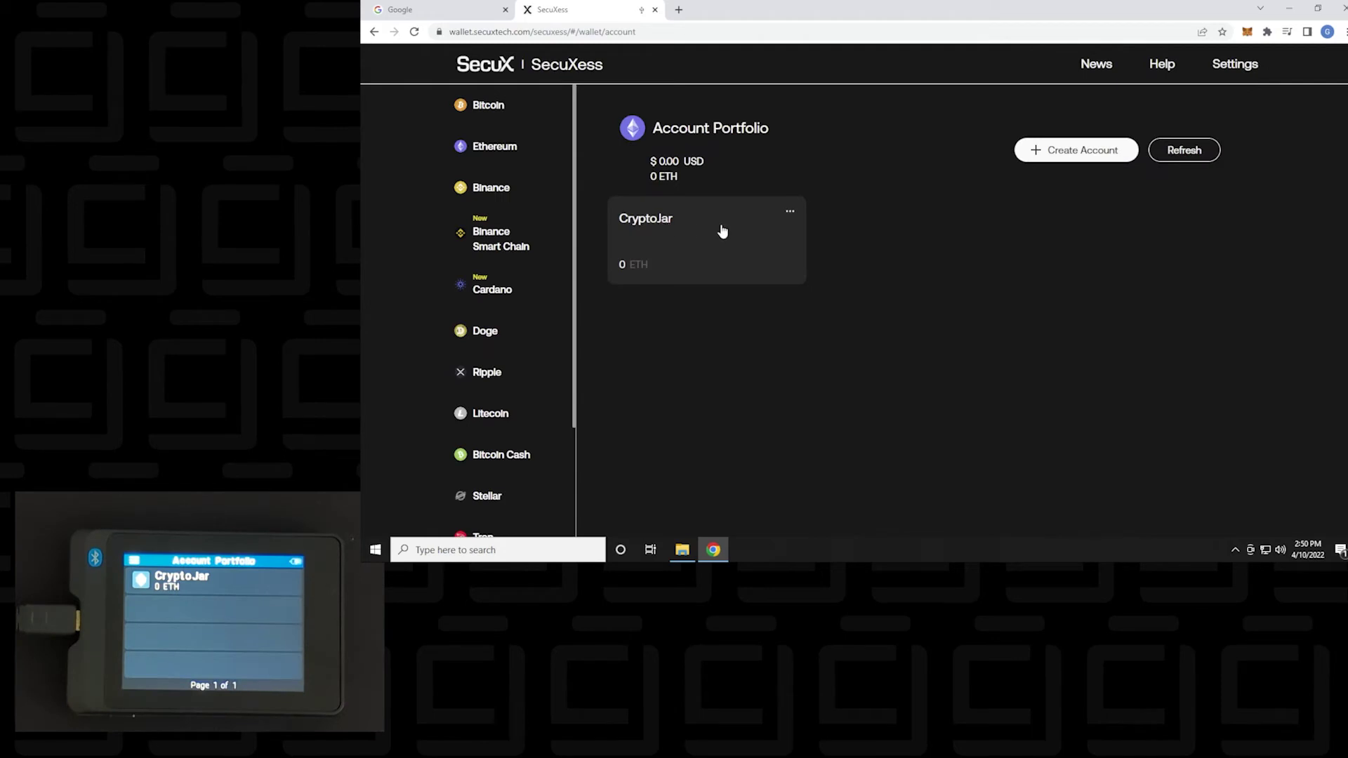
View CryptoJar's empty transaction history, then go back to the Ethereum portfolio.
{"action": "left_click", "coordinate": [790, 211]}
{"action": "left_click", "coordinate": [885, 213]}
{"action": "left_click", "coordinate": [685, 237]}
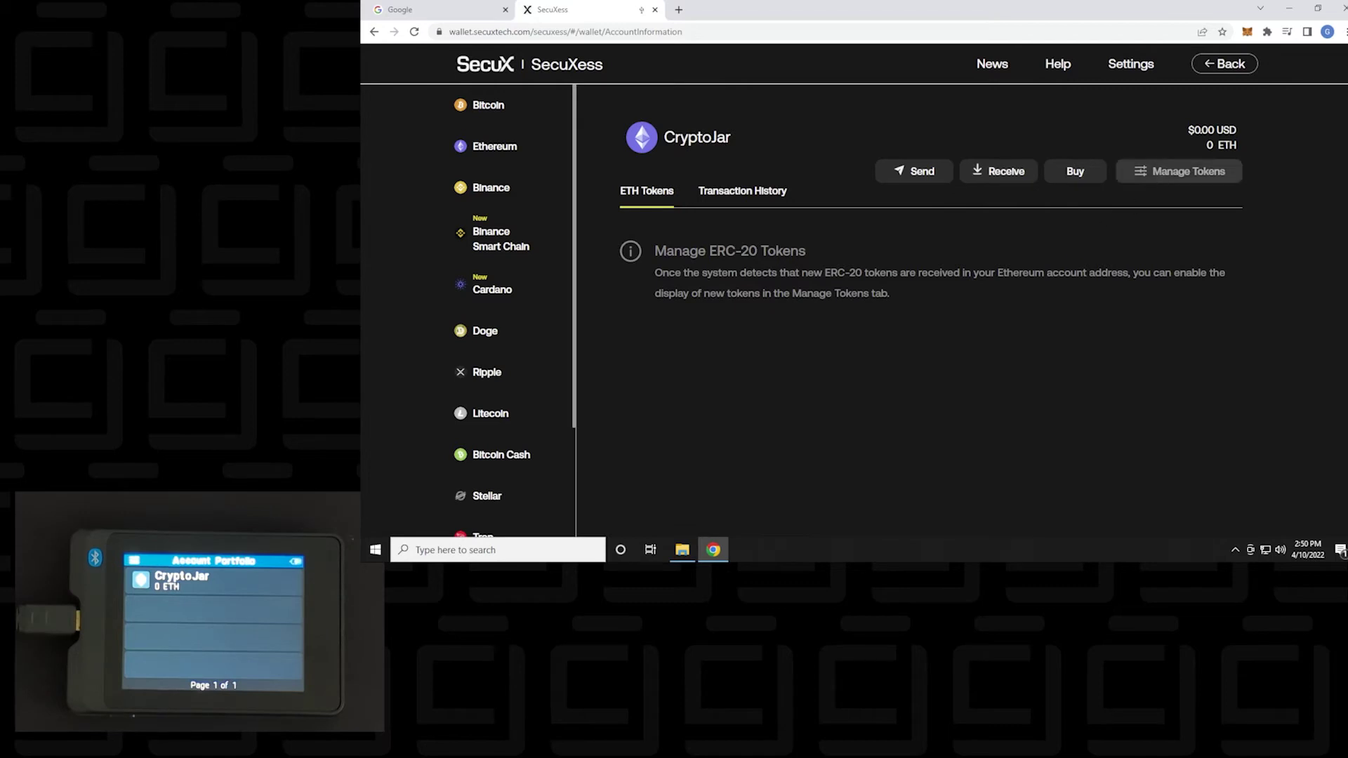
{"action": "left_click", "coordinate": [739, 199]}
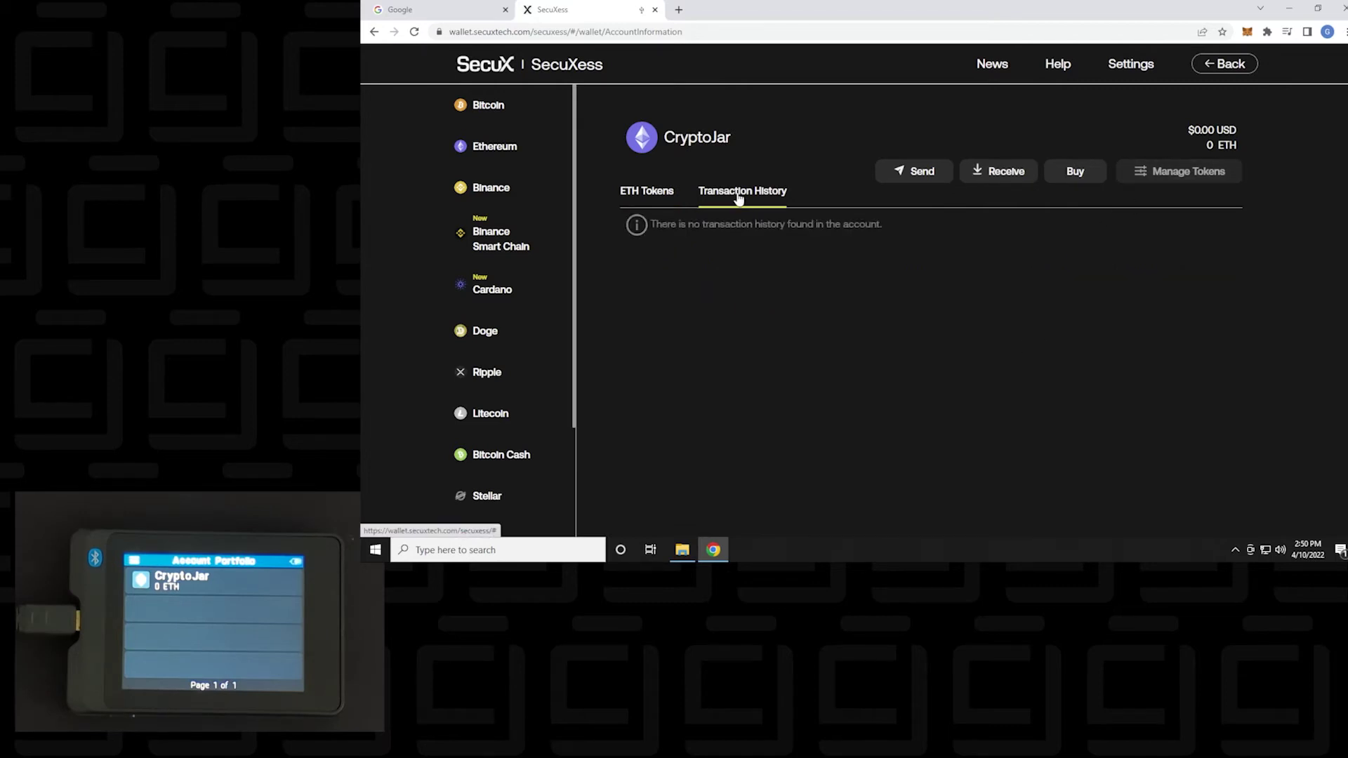
{"action": "left_click", "coordinate": [1225, 63]}
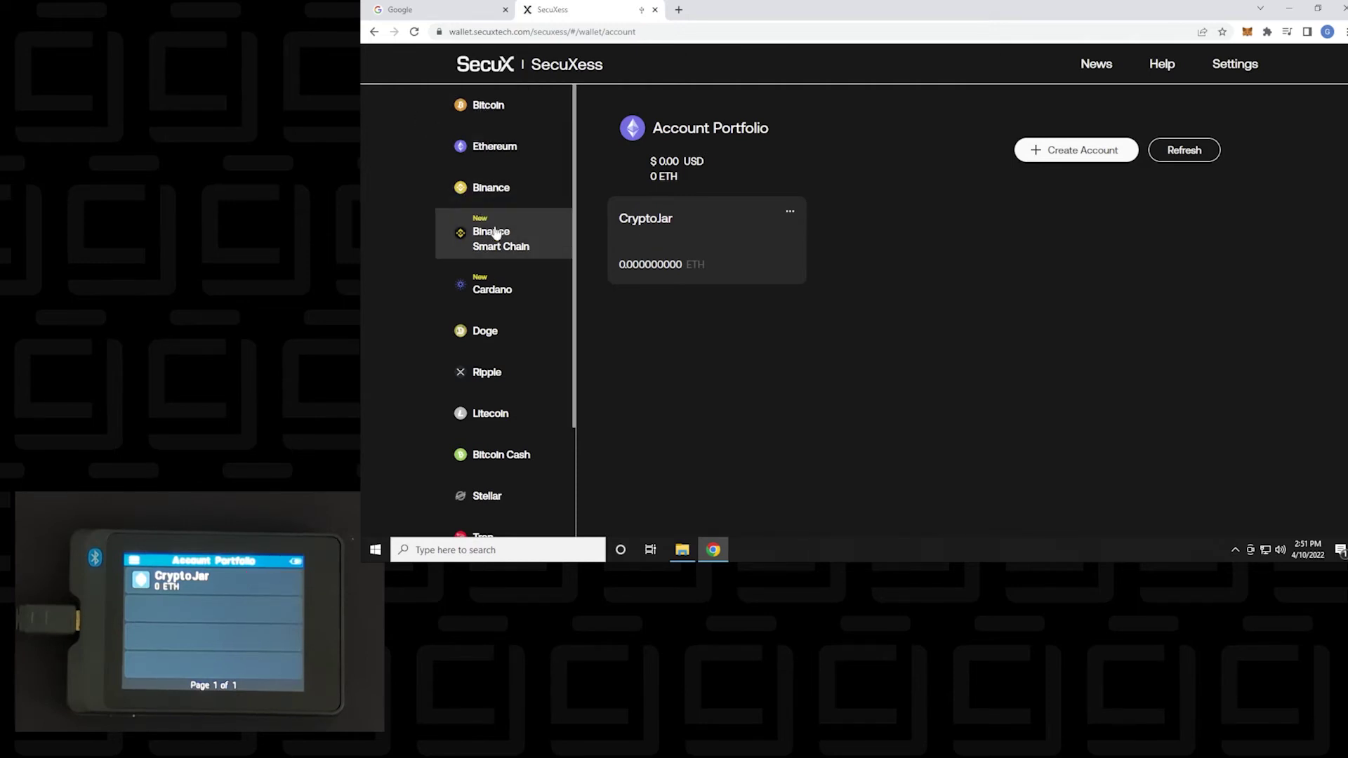
Add a Binance Smart Chain account with the name 'MyBSC'.
{"action": "left_click", "coordinate": [513, 244]}
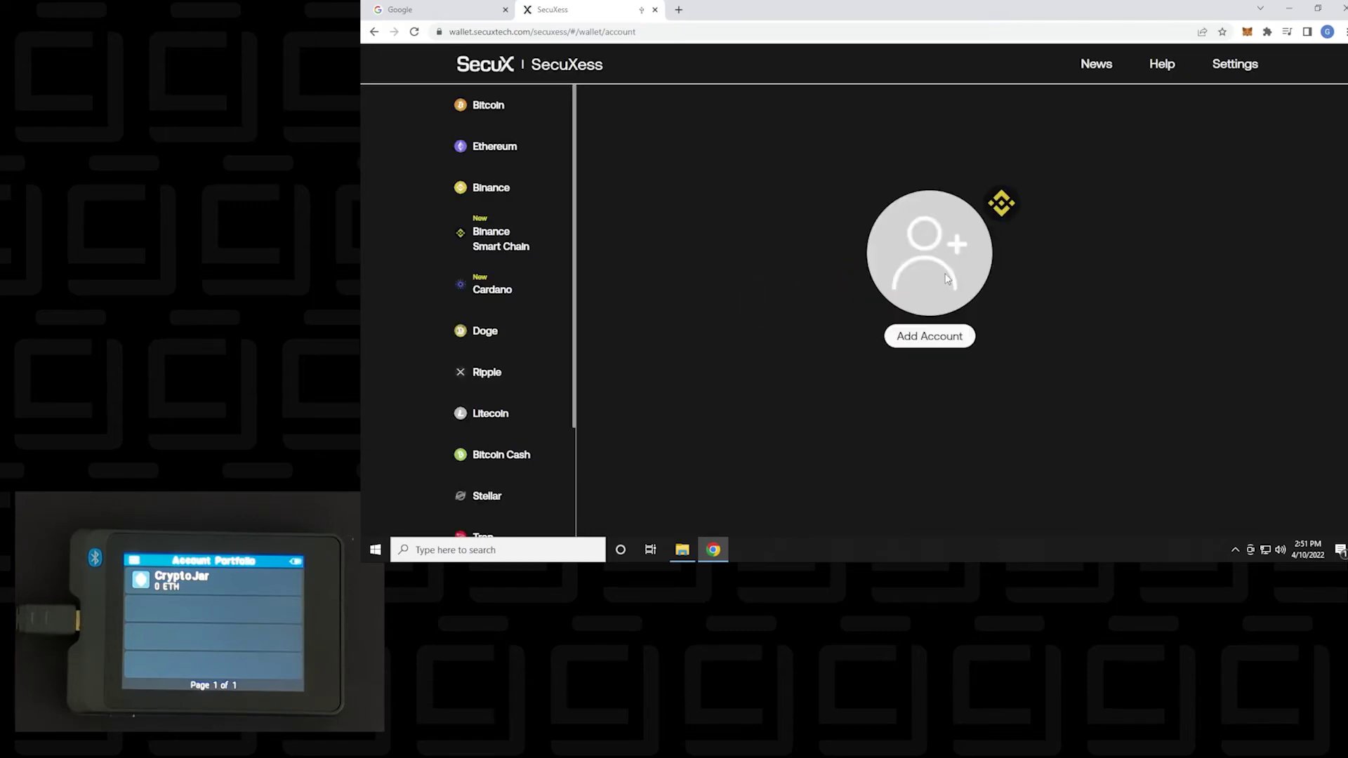
{"action": "left_click", "coordinate": [943, 337]}
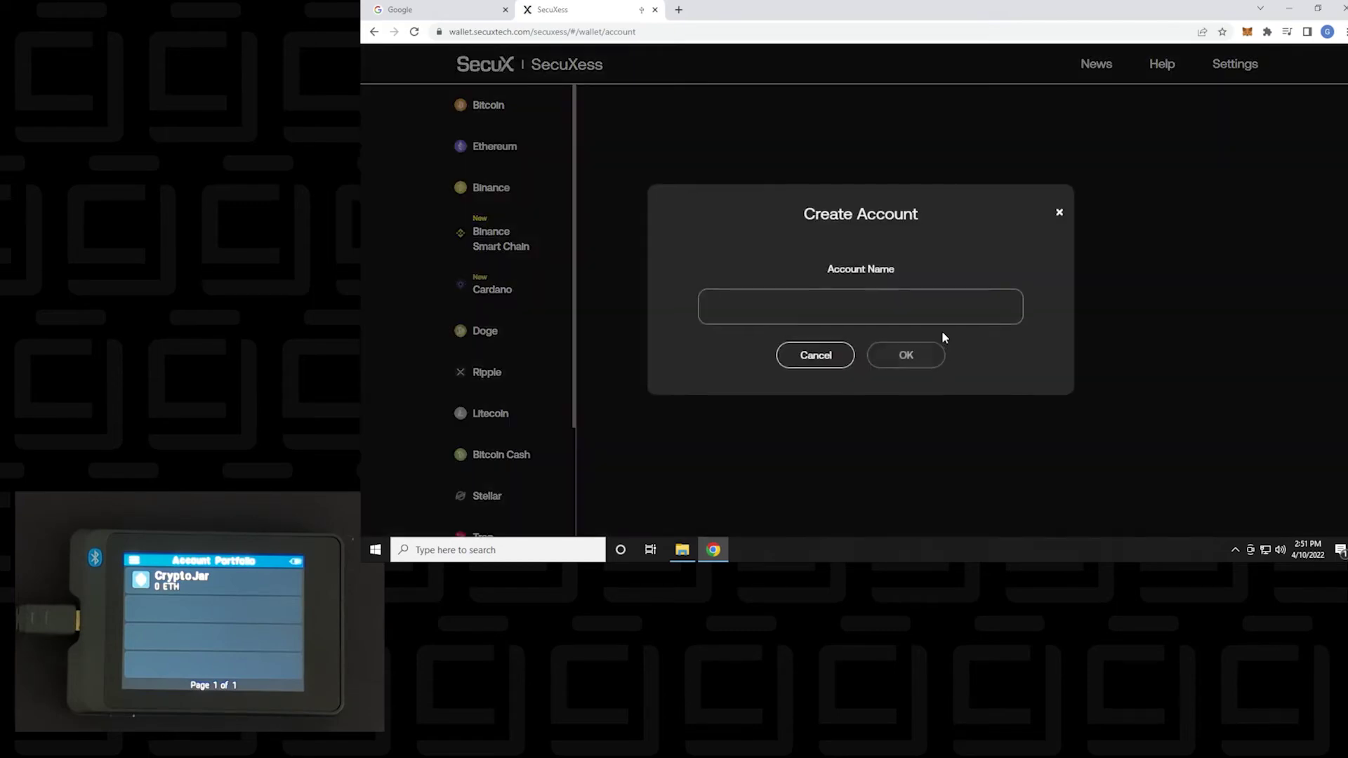
{"action": "left_click", "coordinate": [883, 311]}
{"action": "type", "text": "MyBSC"}
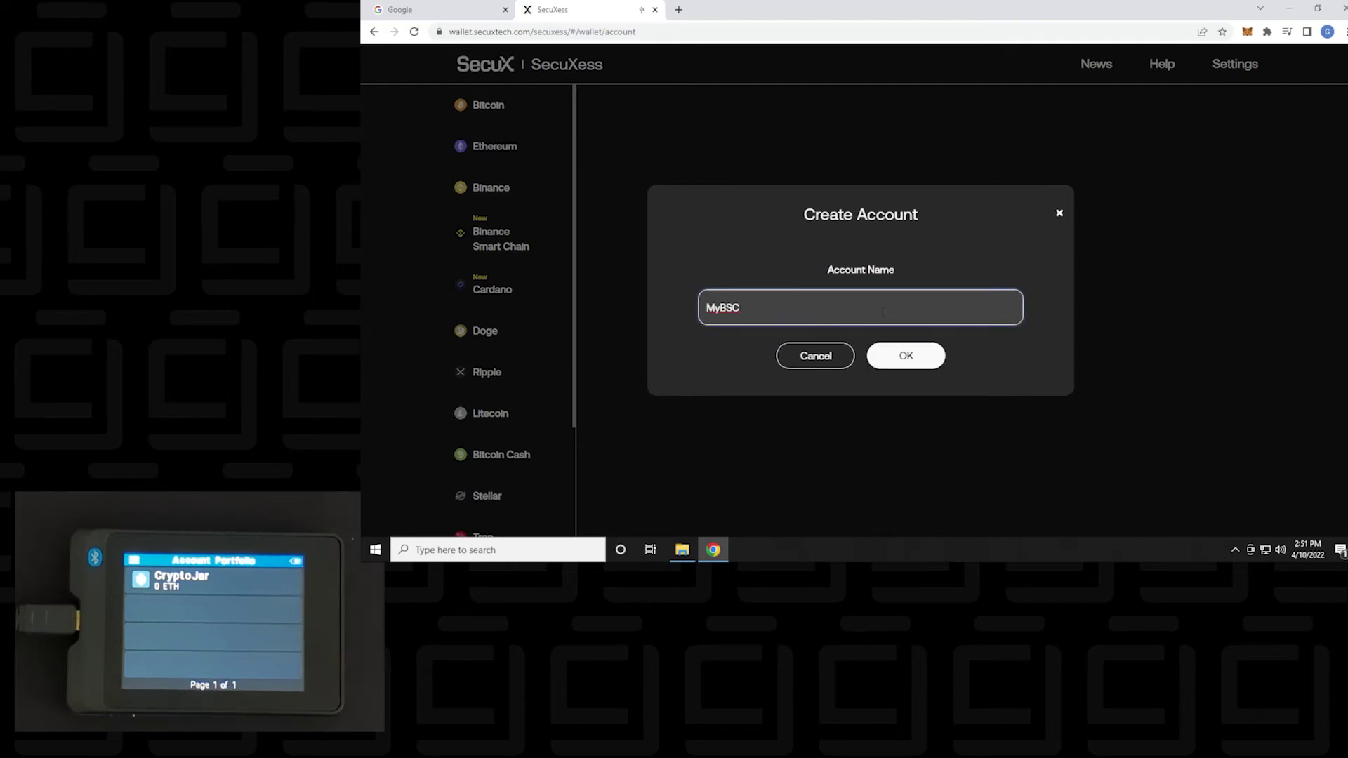
{"action": "left_click", "coordinate": [905, 365]}
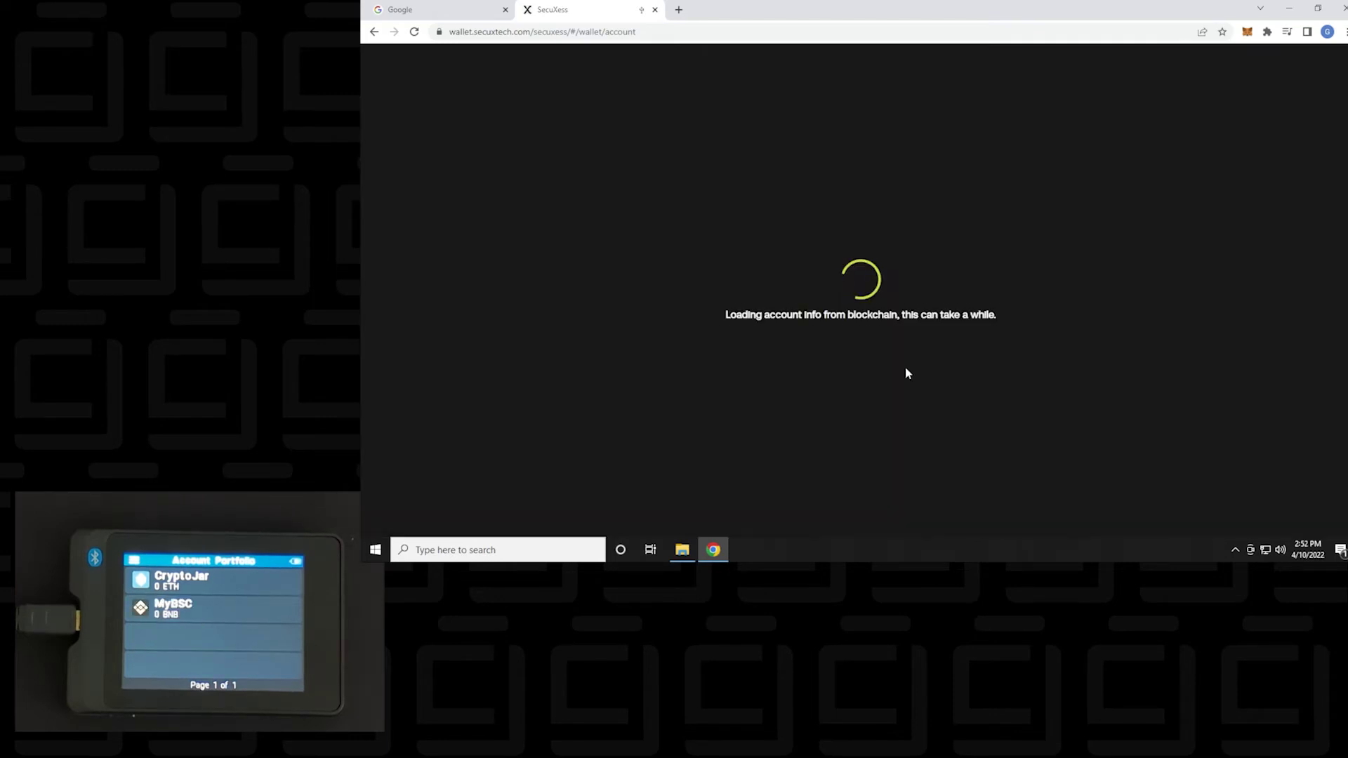